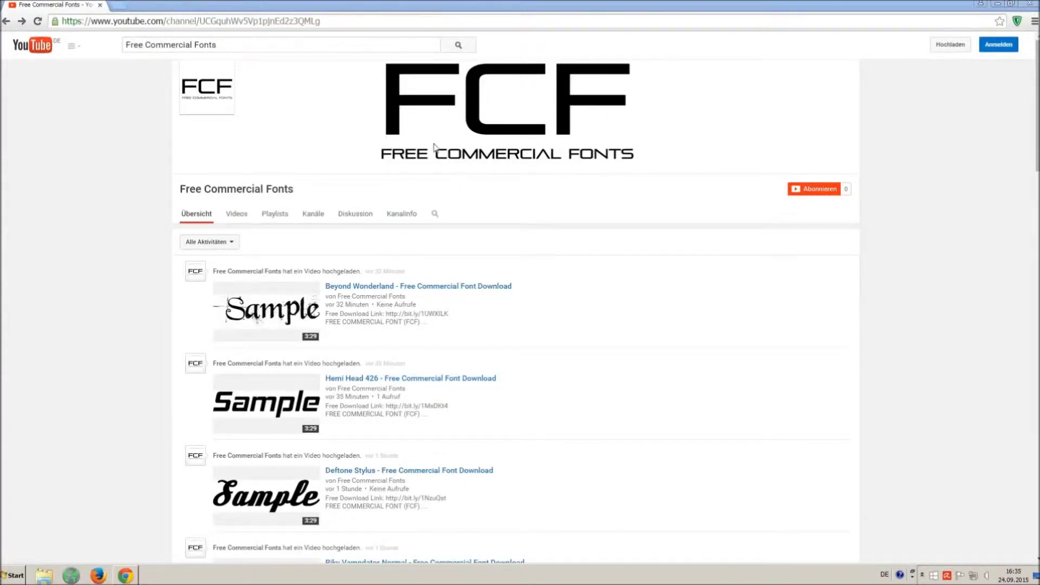
Scroll the Free Commercial Fonts channel and open the 'Riky Vampdator Normal - Free Commercial Font Download' video.
left_click_drag(278, 47, 125, 39)
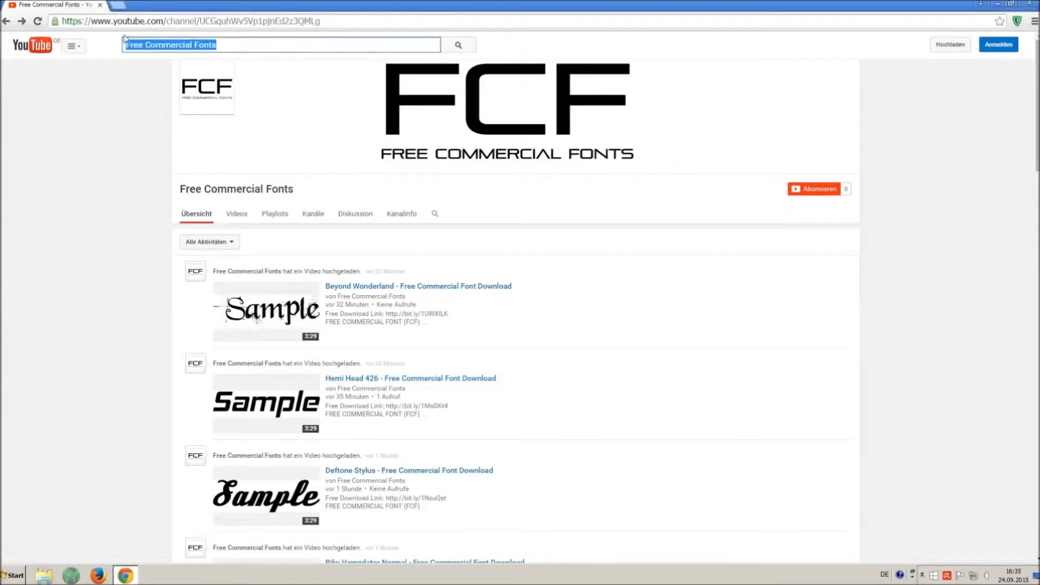
left_click(263, 45)
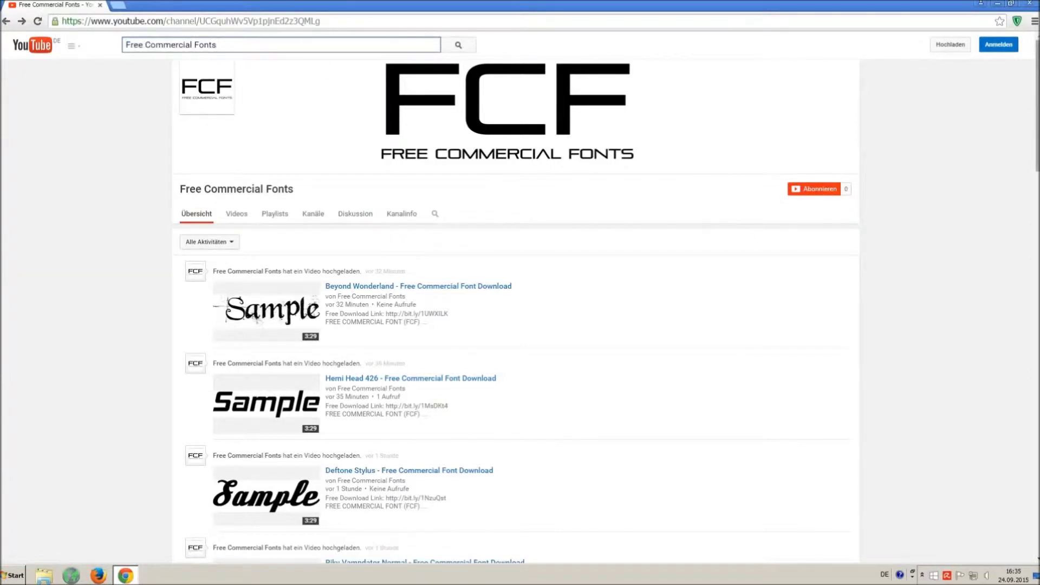
scroll(724, 253, "down", 3)
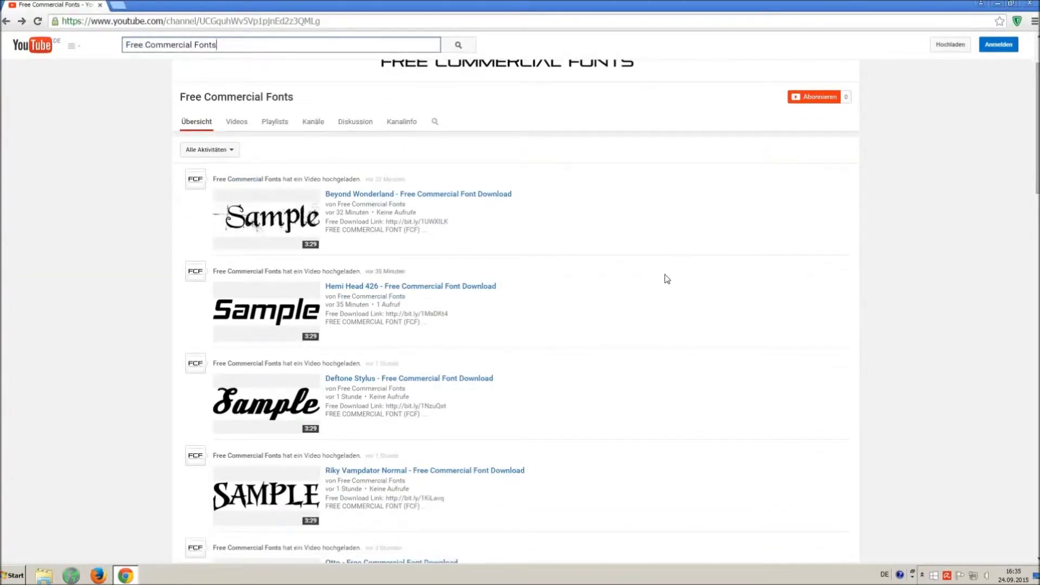
scroll(665, 275, "down", 1)
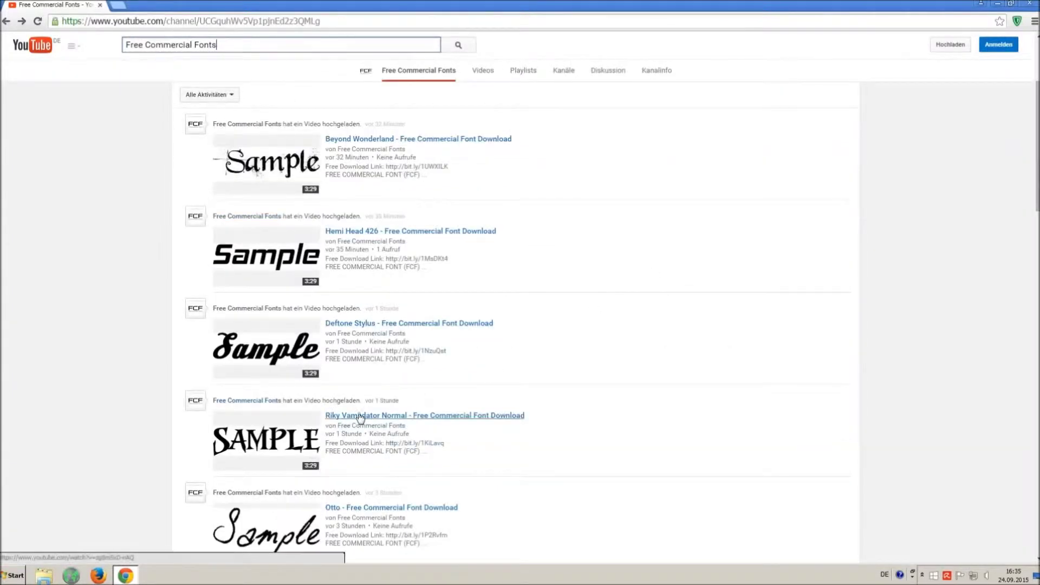
left_click(244, 436)
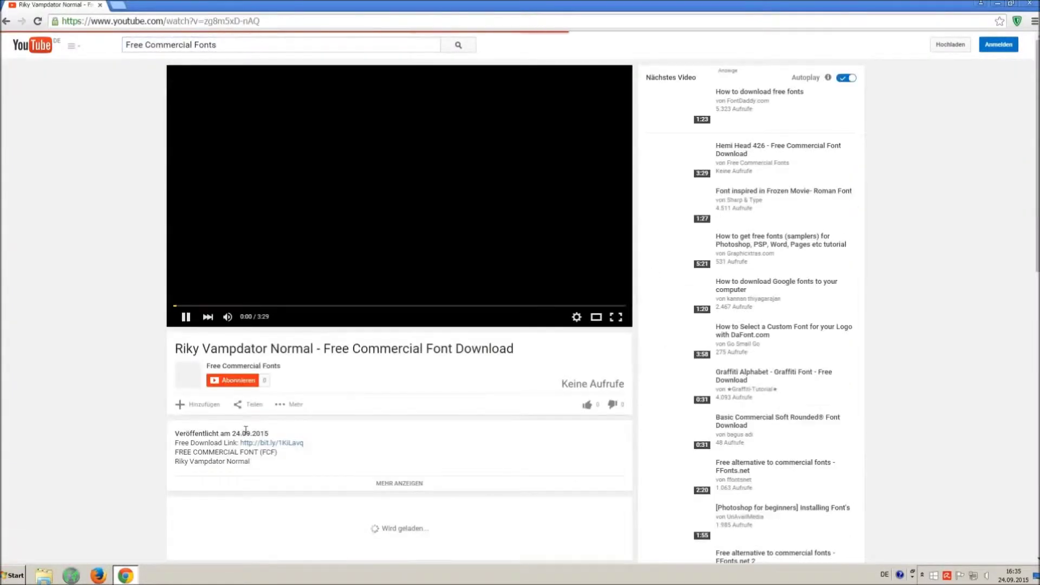
Pause the video, expand its description ('Mehr anzeigen') and select the license note with its link.
left_click(183, 317)
left_click(392, 483)
scroll(360, 465, "down", 2)
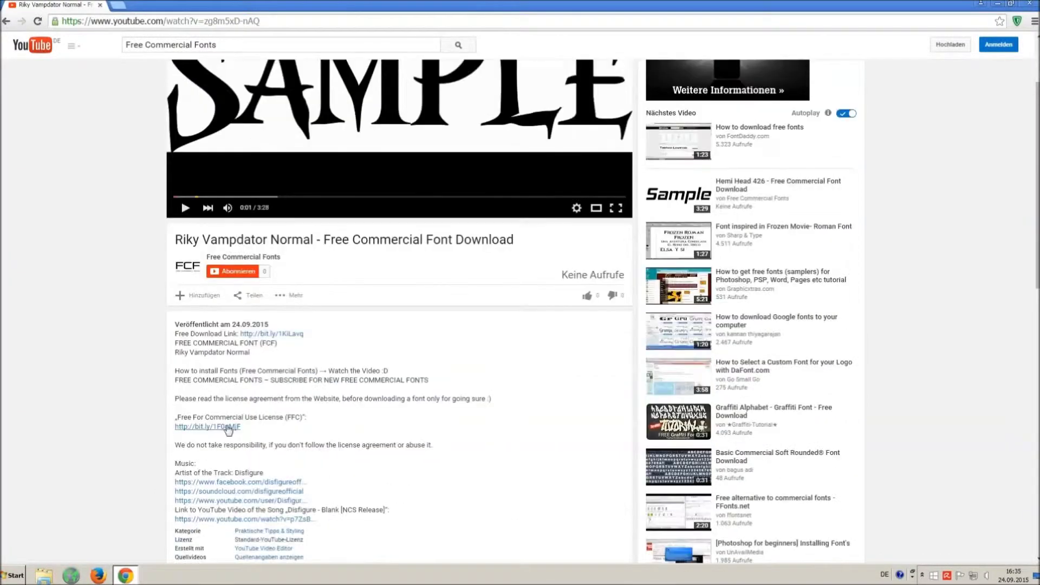
left_click_drag(175, 401, 253, 424)
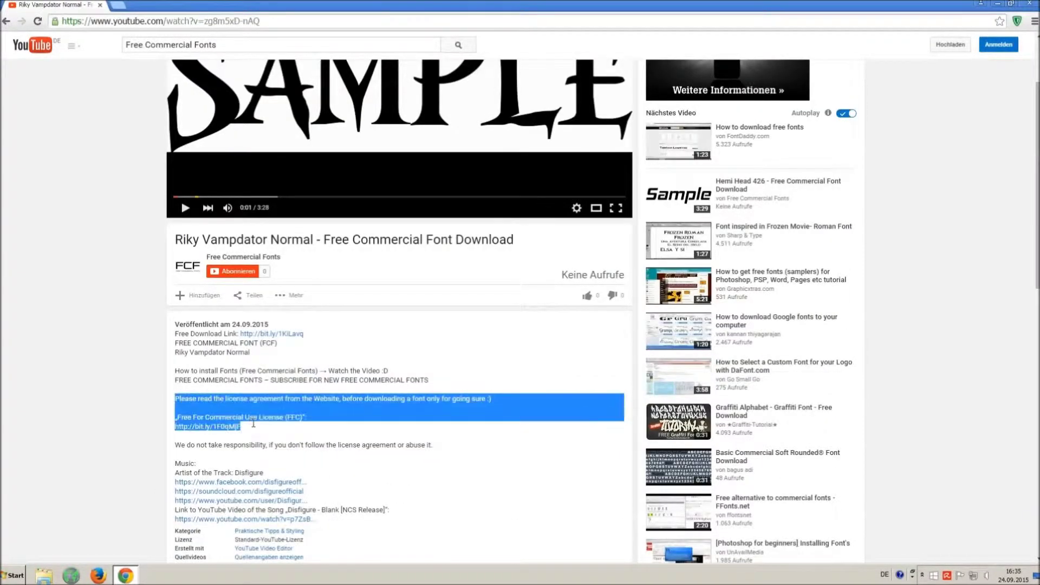
left_click(300, 439)
Follow the bit.ly font download link and wait out the adf.ly countdown.
scroll(301, 439, "up", 2)
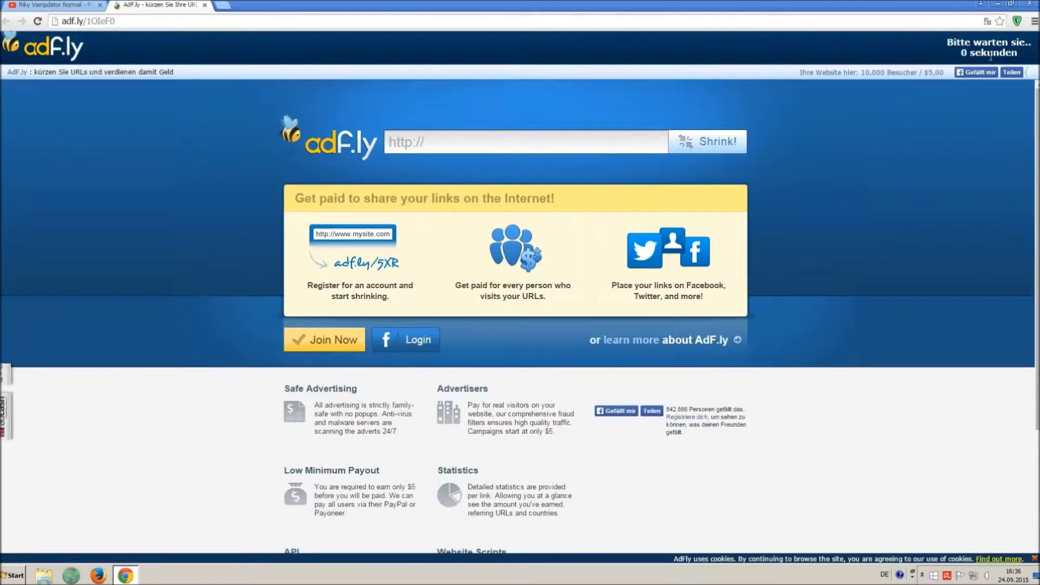
left_click(977, 50)
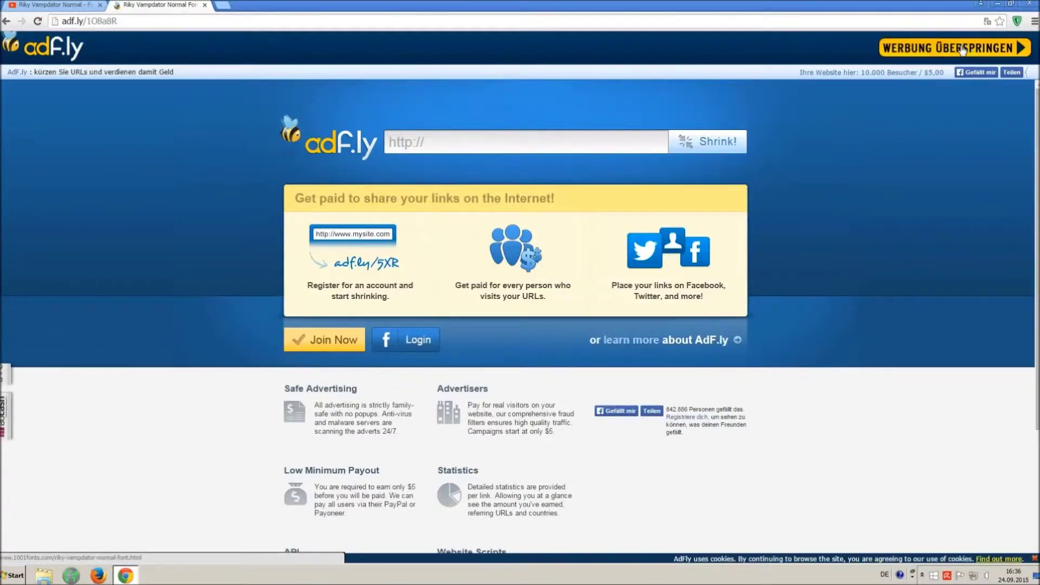
Skip the adf.ly ad and download Riky Vampdator Normal as a TTF file from 1001fonts.
left_click(962, 48)
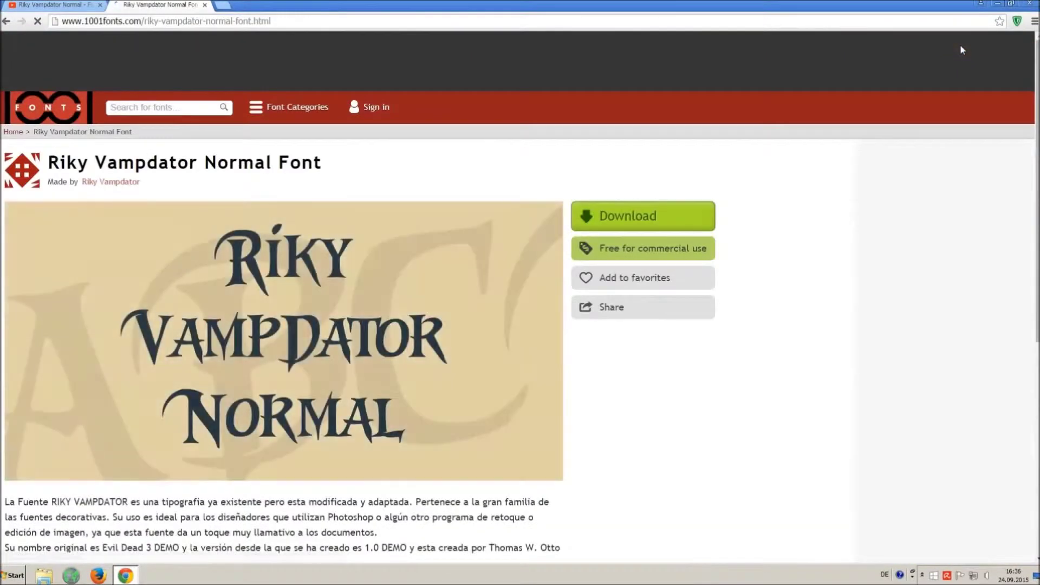
left_click_drag(48, 162, 378, 165)
left_click(391, 173)
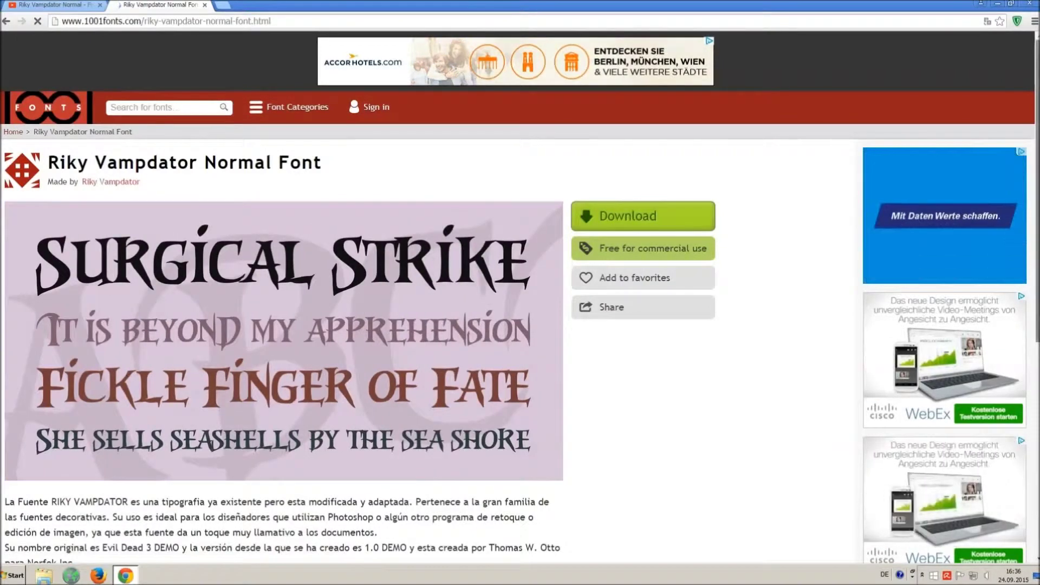
scroll(612, 226, "down", 2)
scroll(613, 226, "down", 4)
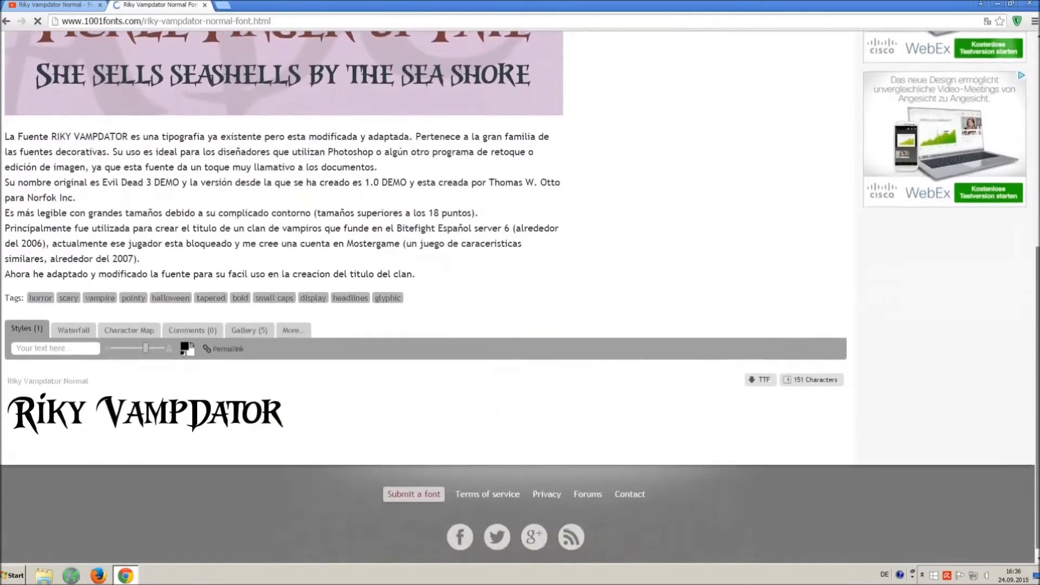
left_click(757, 380)
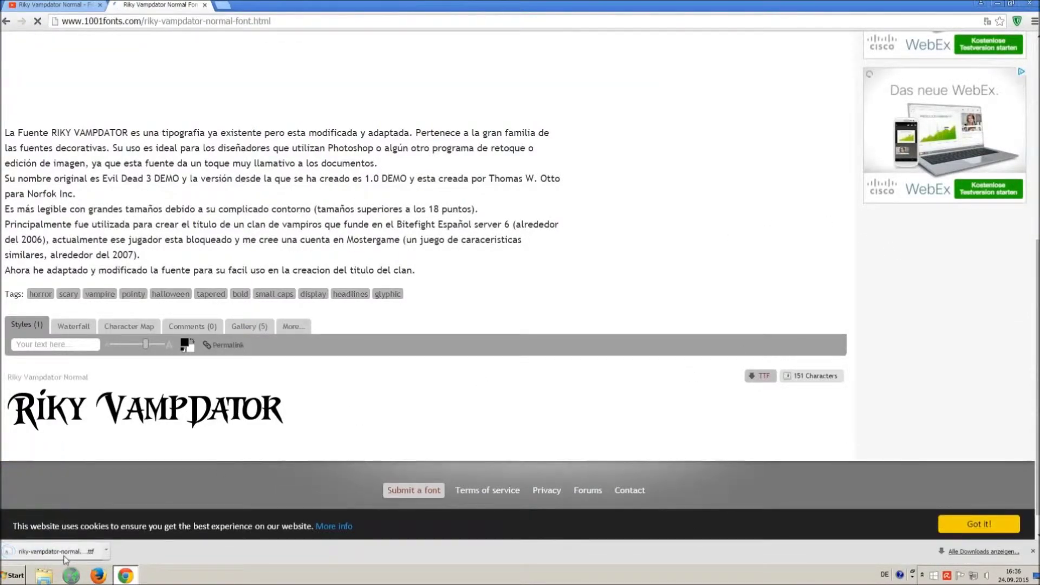
Search the Systemsteuerung for 'font' and open the Schriftarten folder of installed fonts.
left_click(13, 576)
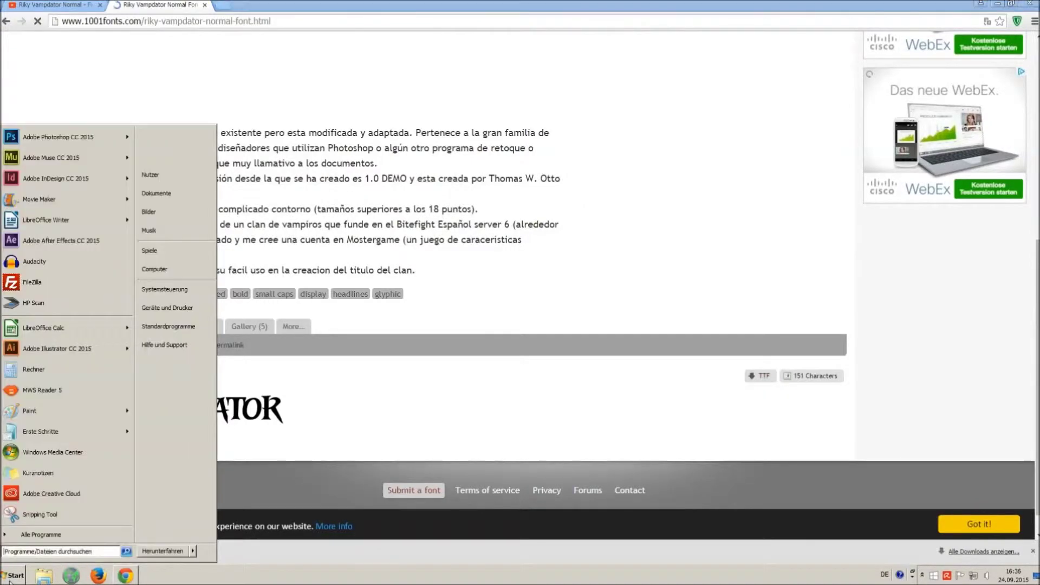
left_click(164, 289)
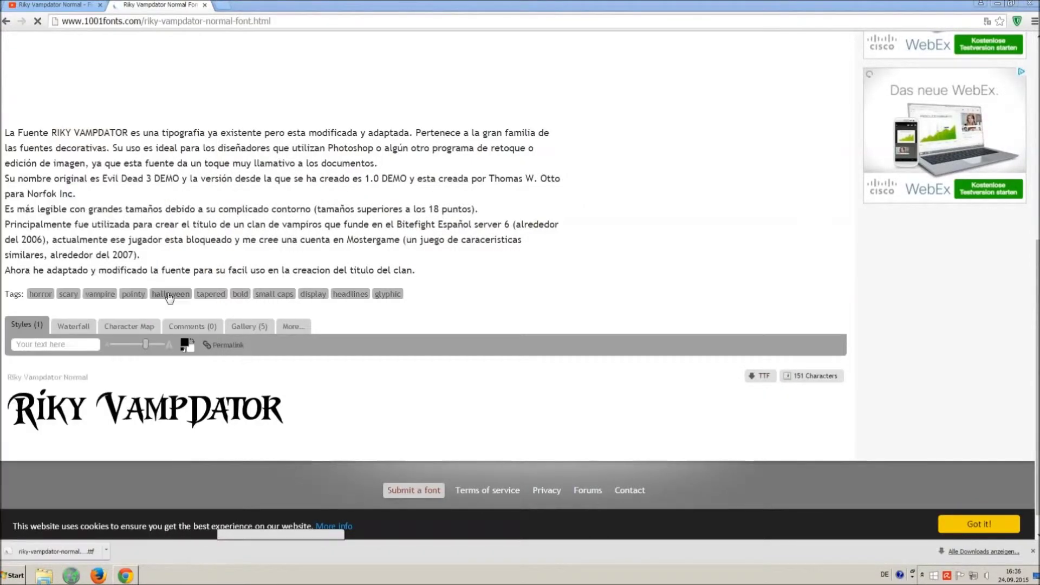
left_click(840, 146)
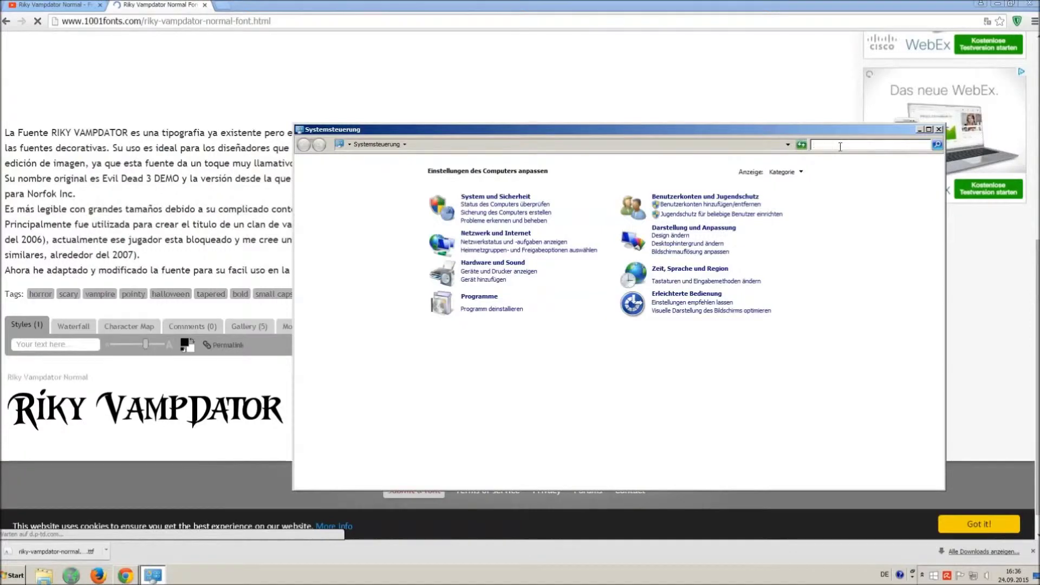
type("font")
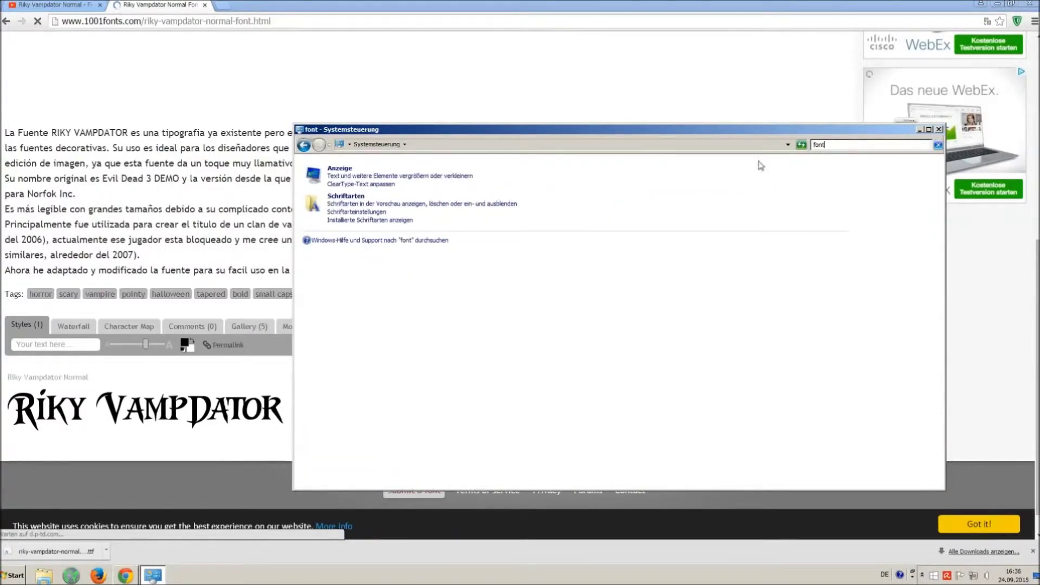
left_click(354, 198)
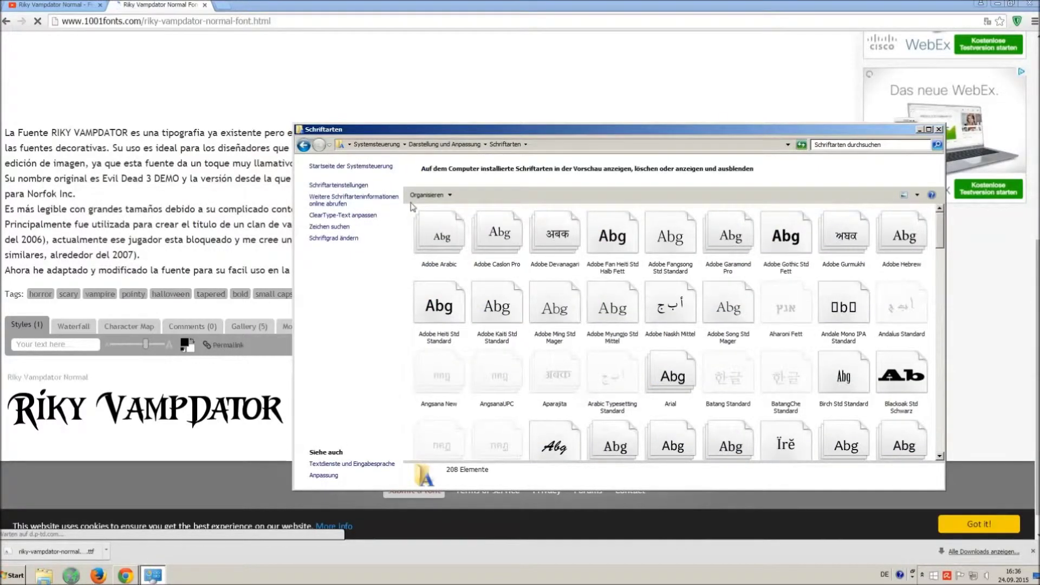
left_click_drag(417, 208, 547, 144)
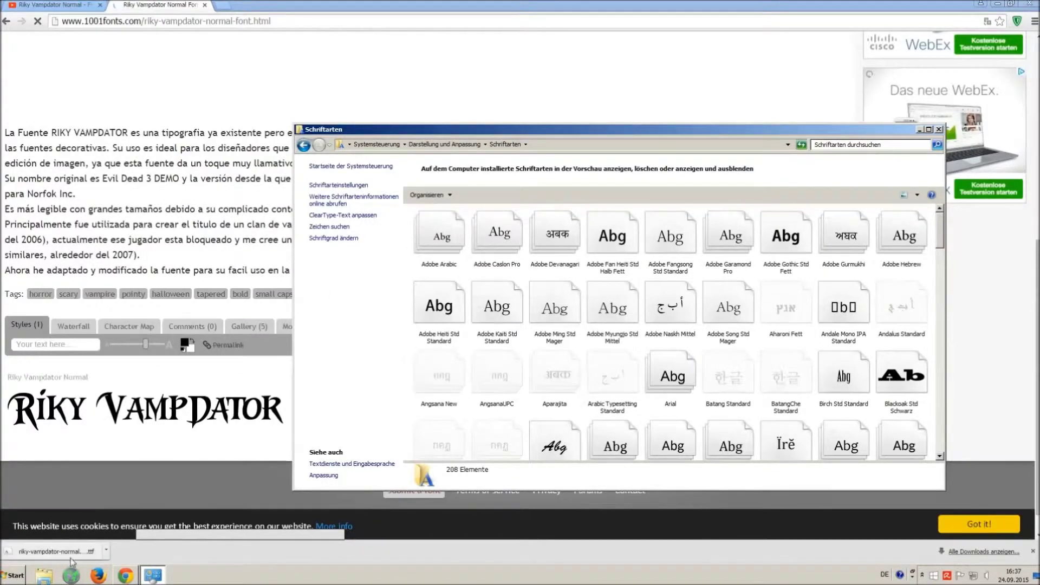
left_click(16, 577)
Drag riky-vampdator-normal from Downloads into the Fonts folder to install it, then close both windows.
left_click(190, 272)
left_click(149, 288)
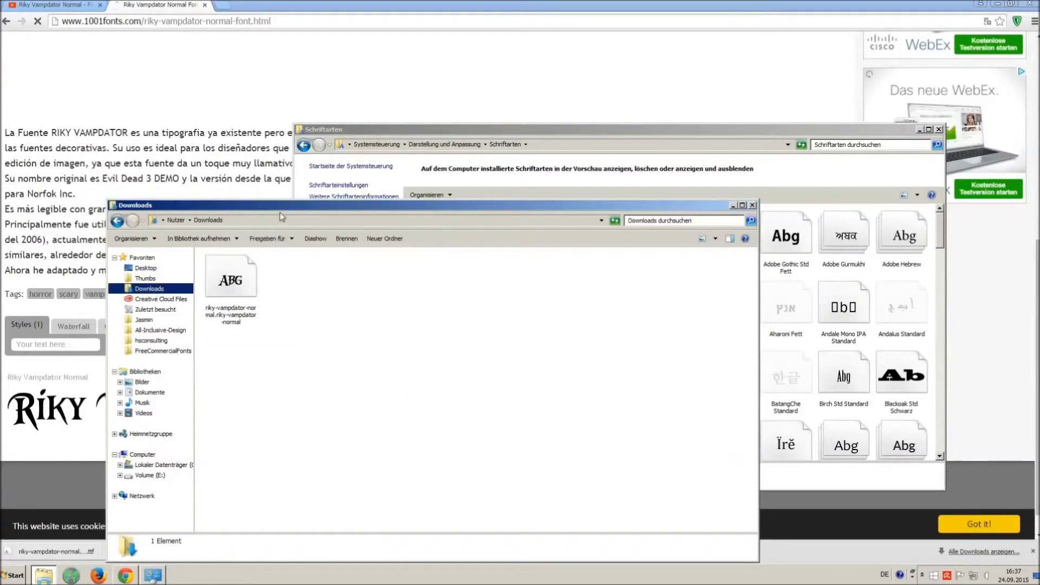
left_click_drag(282, 217, 264, 369)
left_click_drag(241, 437, 530, 282)
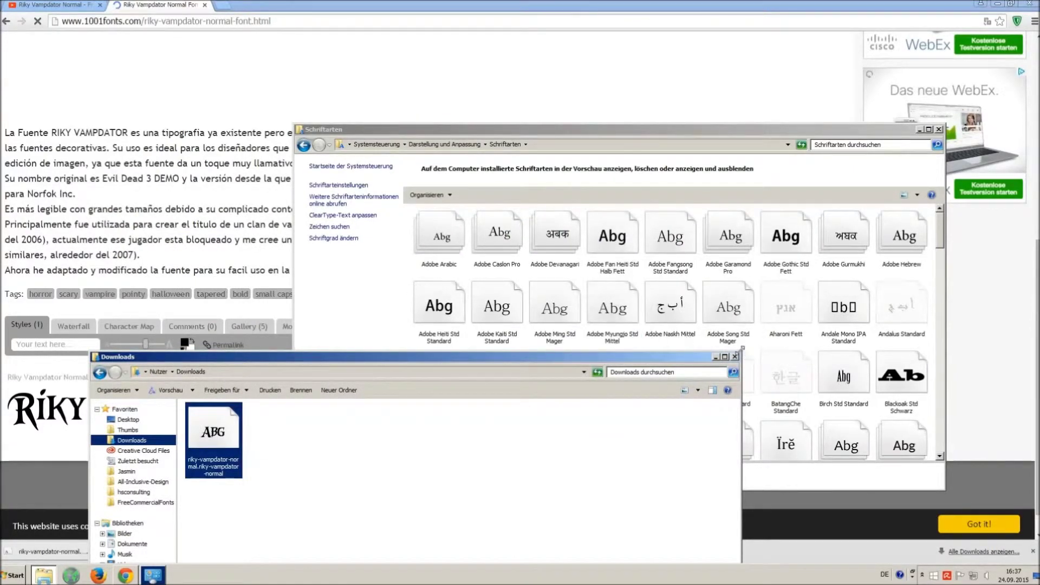
left_click(735, 357)
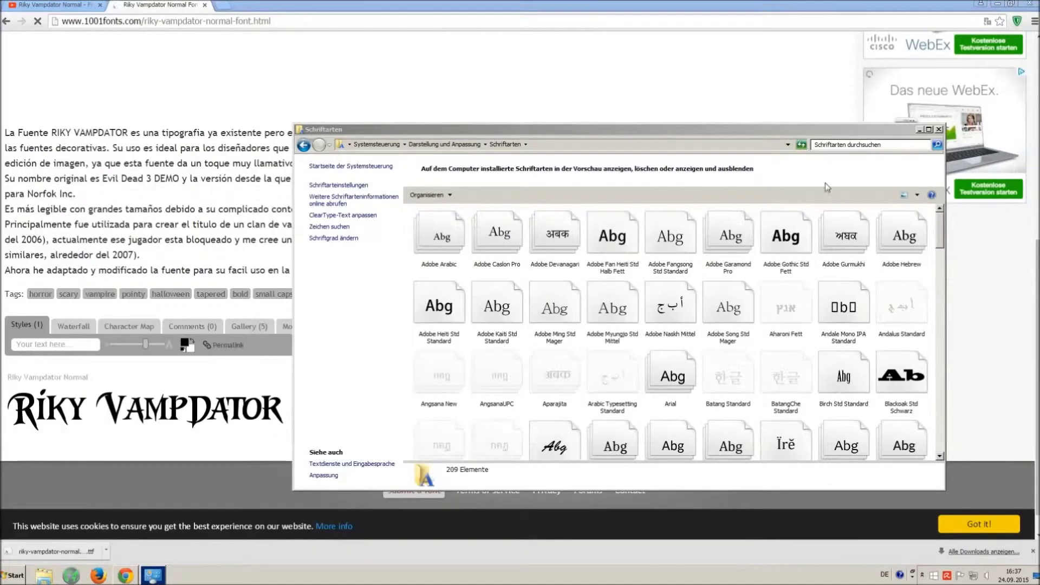
left_click(939, 129)
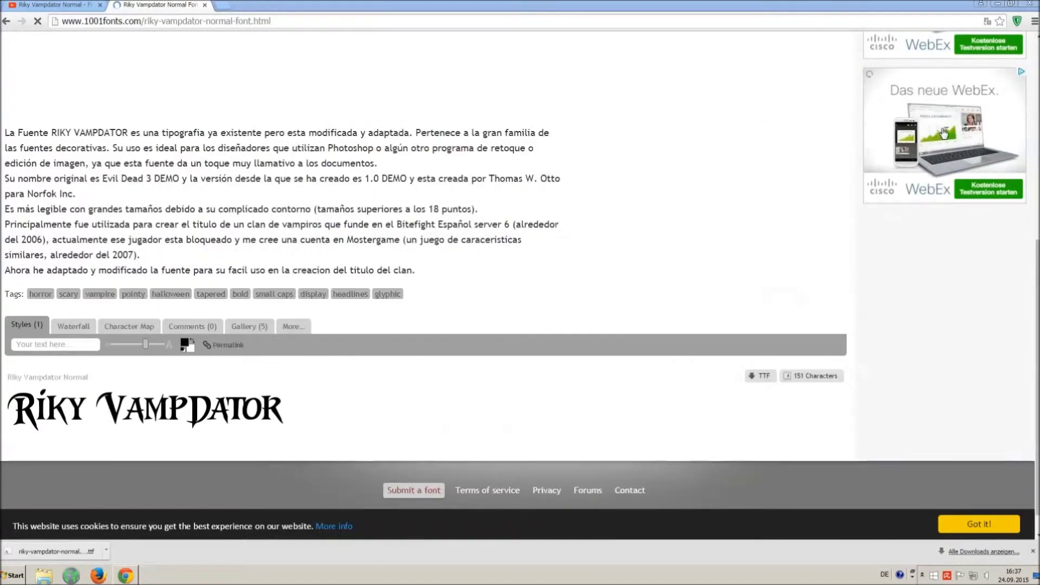
Close the 1001fonts tab and type 'O MG THIS VOICE IS SO ANNOYING!!!:-(' in a new Writer document.
left_click(206, 6)
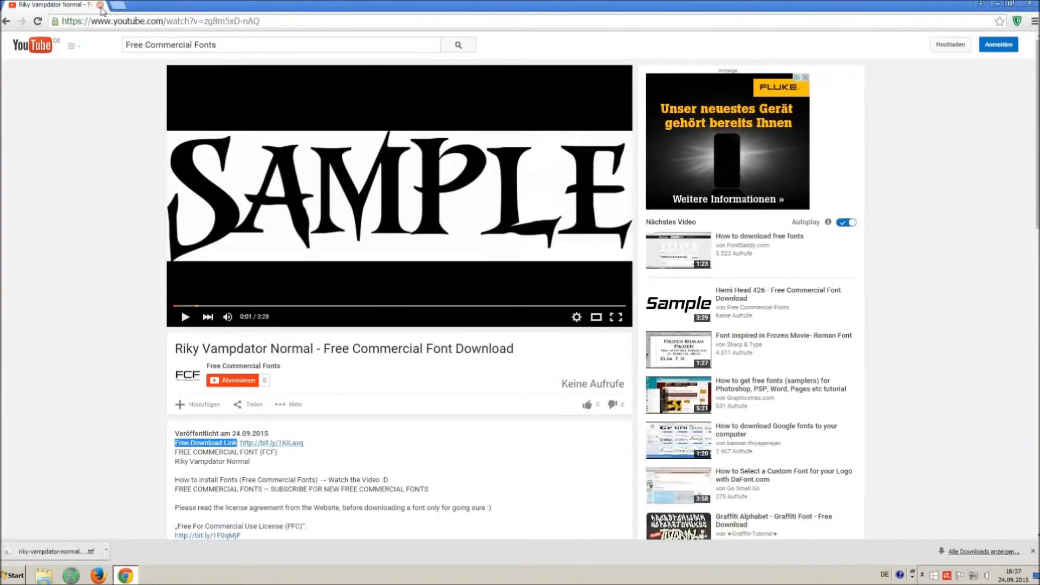
left_click(997, 3)
double_click(23, 125)
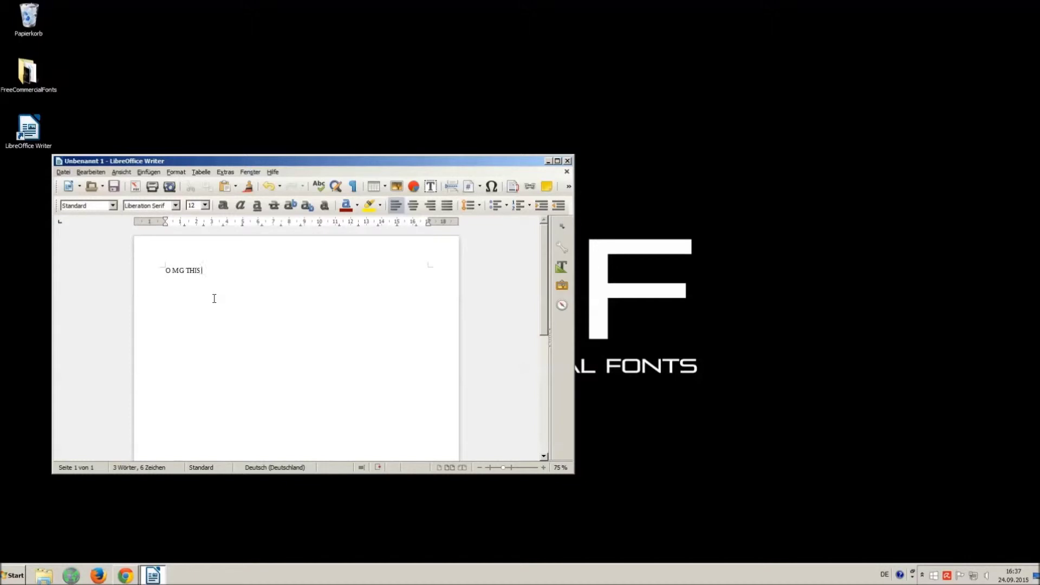
type("ICE IS SO ANNOYING")
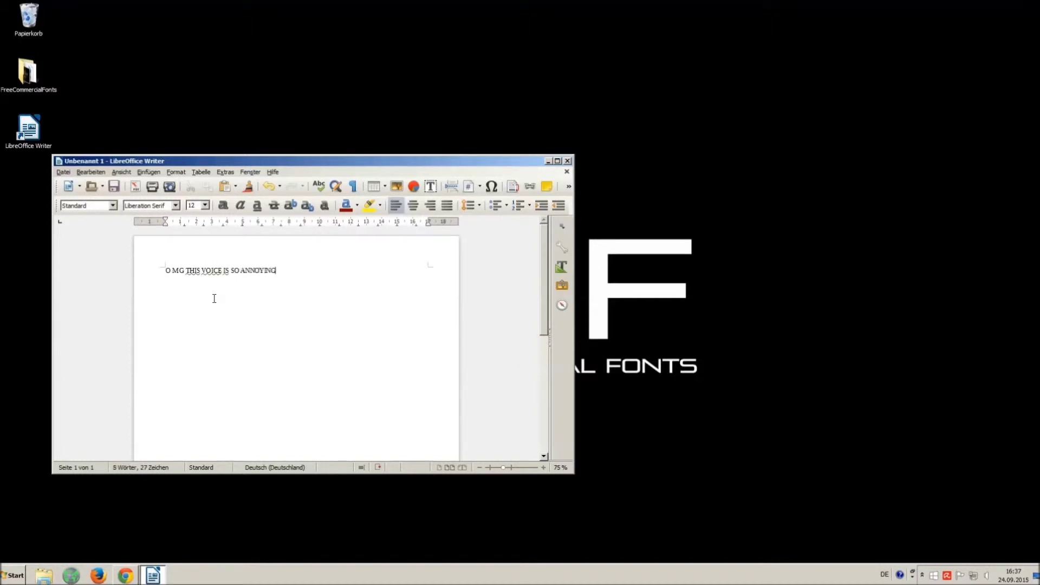
type("!!!:-(")
Select the whole line and enter 'Vamp' in the font name box.
key("ctrl+a")
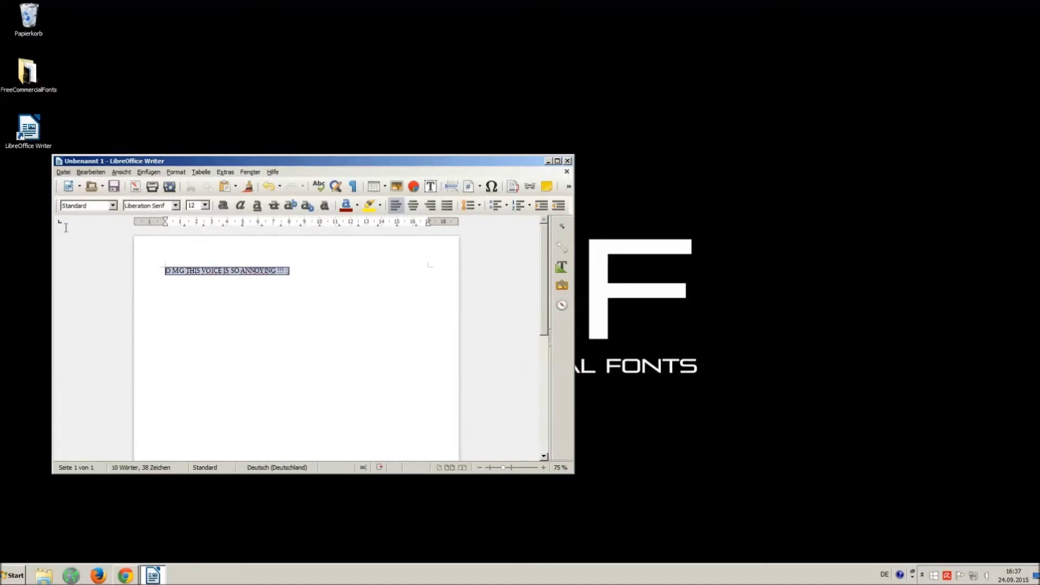
double_click(146, 206)
type("Va")
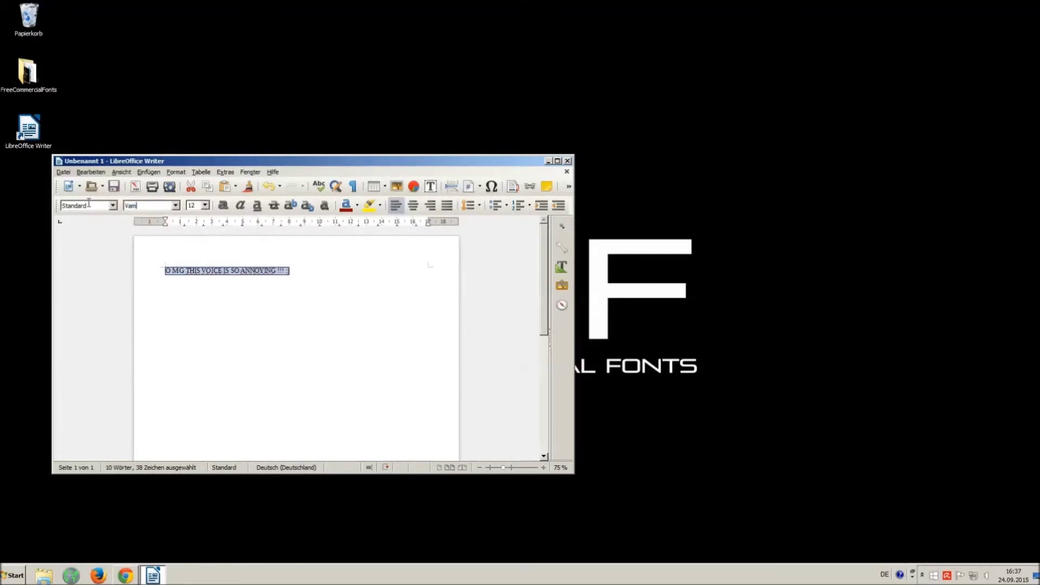
type("mp")
Apply the Riky Vampdator Normal font at size 16 to the line.
left_click(176, 206)
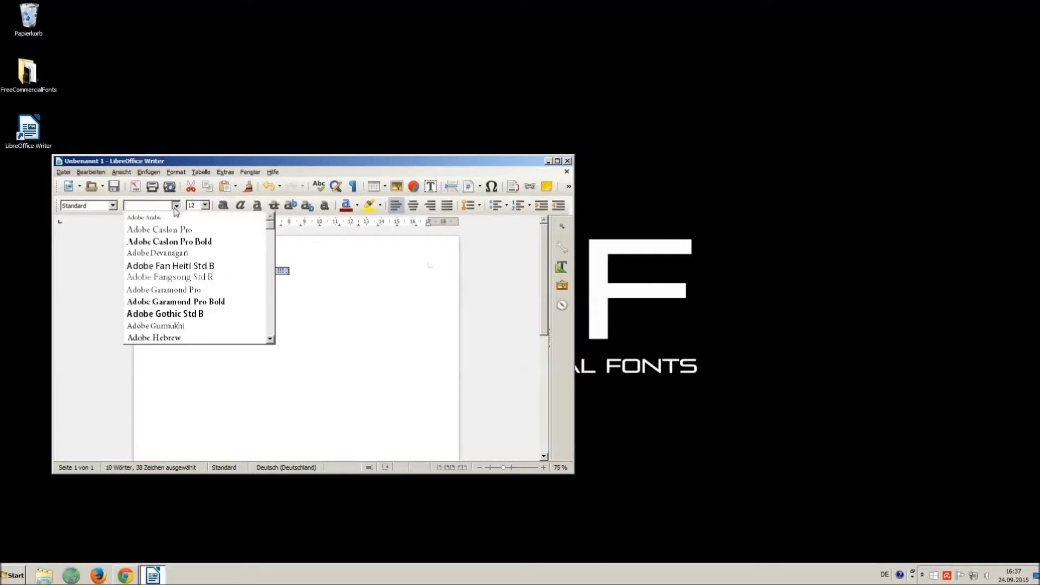
left_click_drag(271, 230, 280, 317)
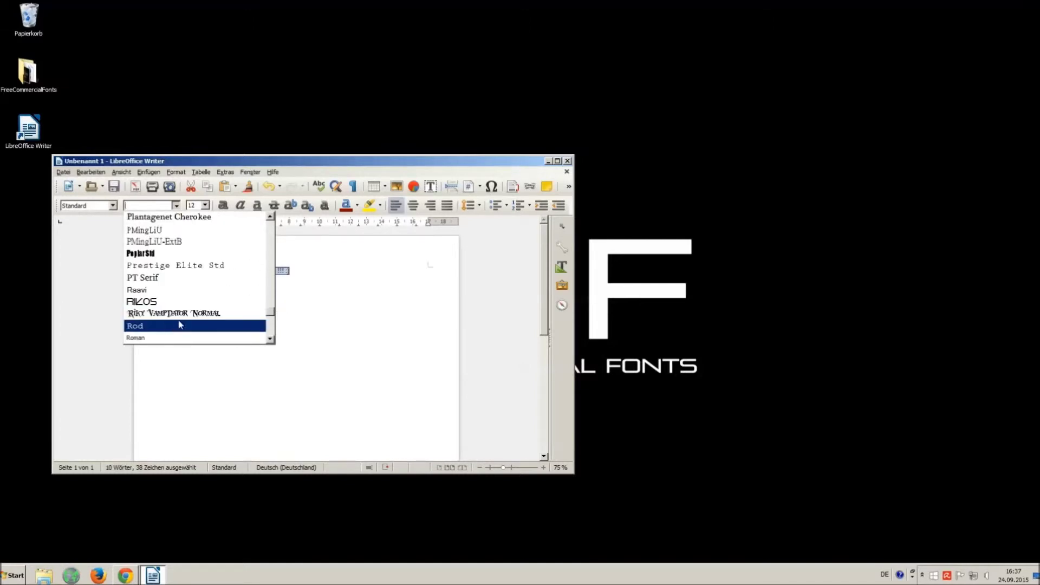
left_click(156, 314)
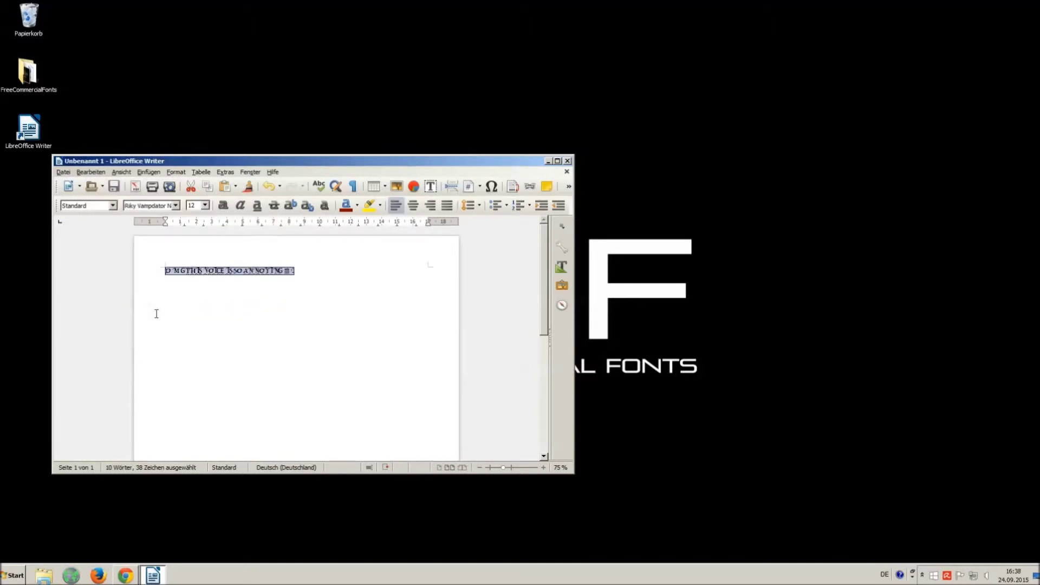
left_click(206, 205)
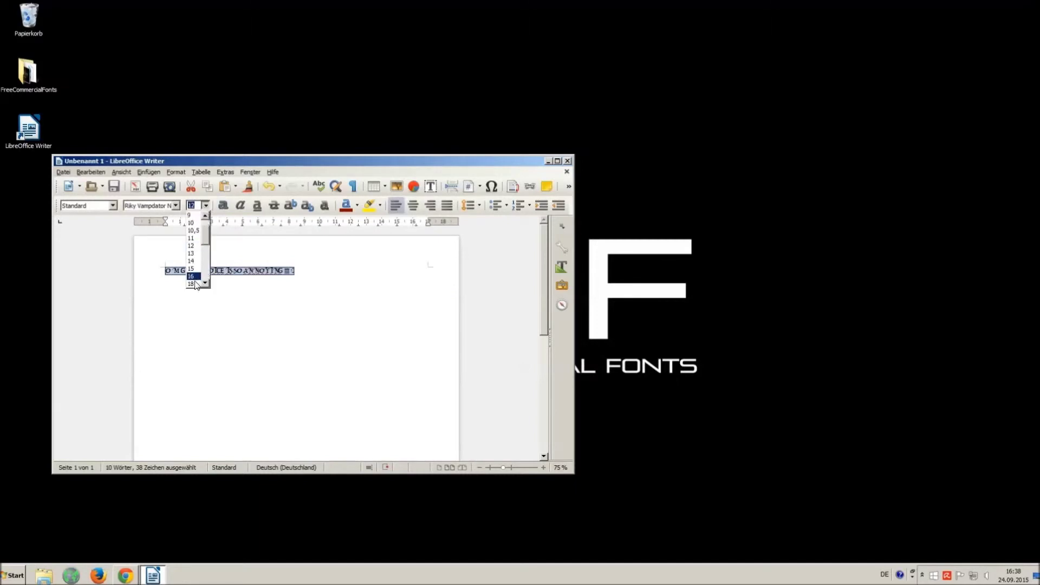
left_click(196, 279)
Add extra spaces between the words O M G, THIS, IS, SO and ANNOYING.
left_click(371, 300)
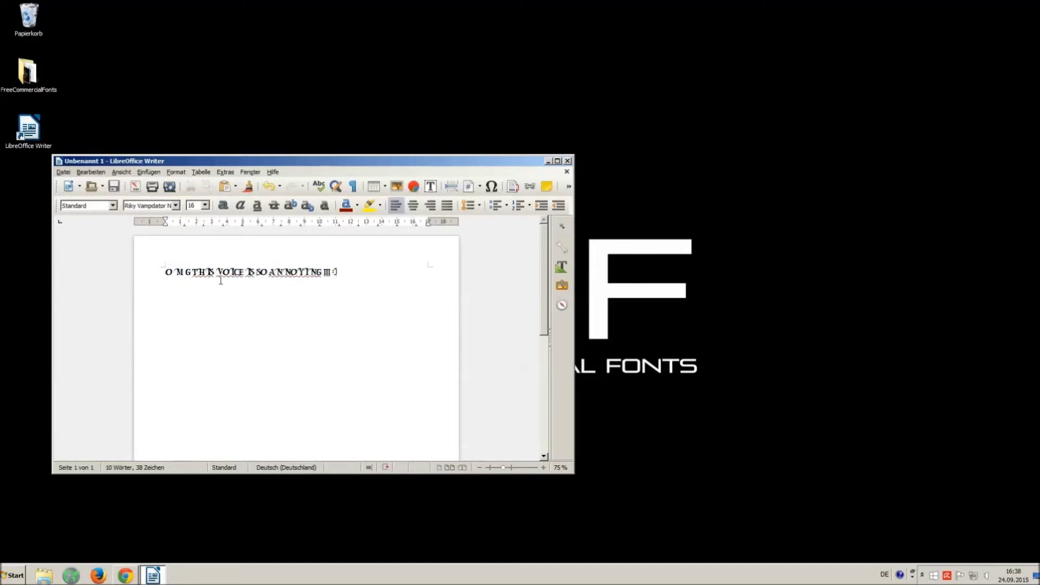
left_click(194, 272)
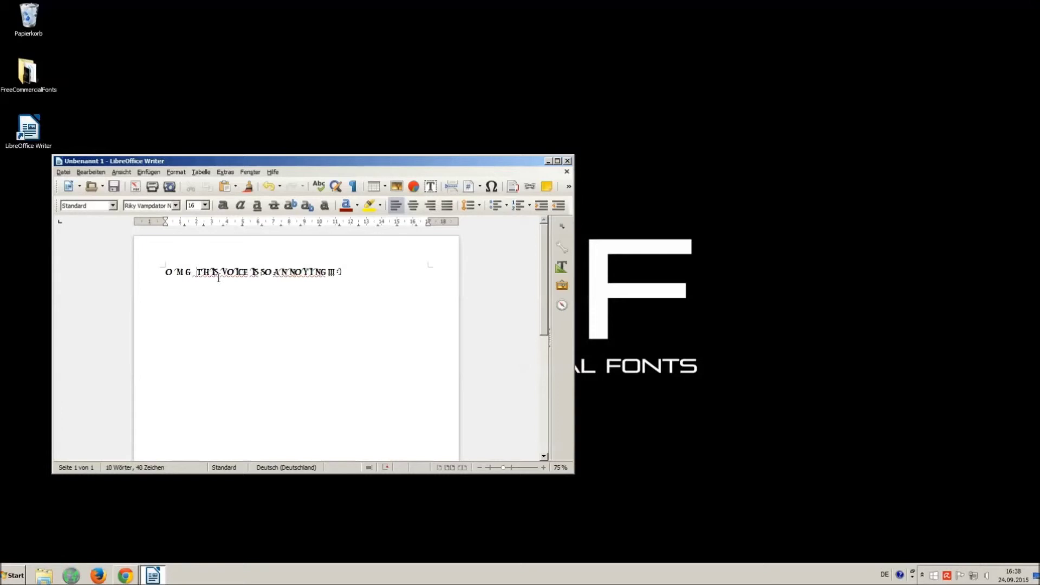
left_click(258, 272)
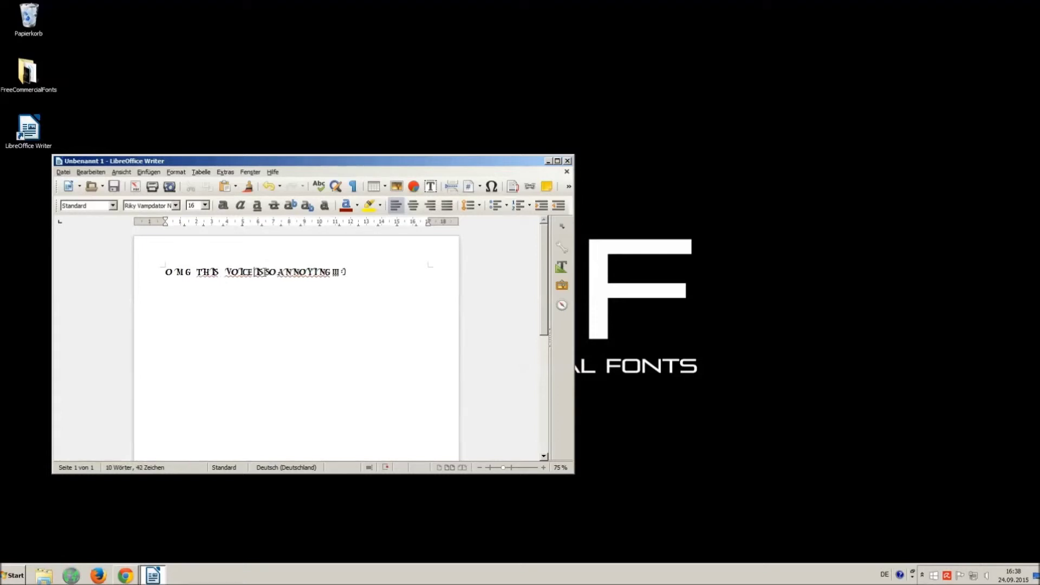
left_click(269, 272)
left_click(285, 272)
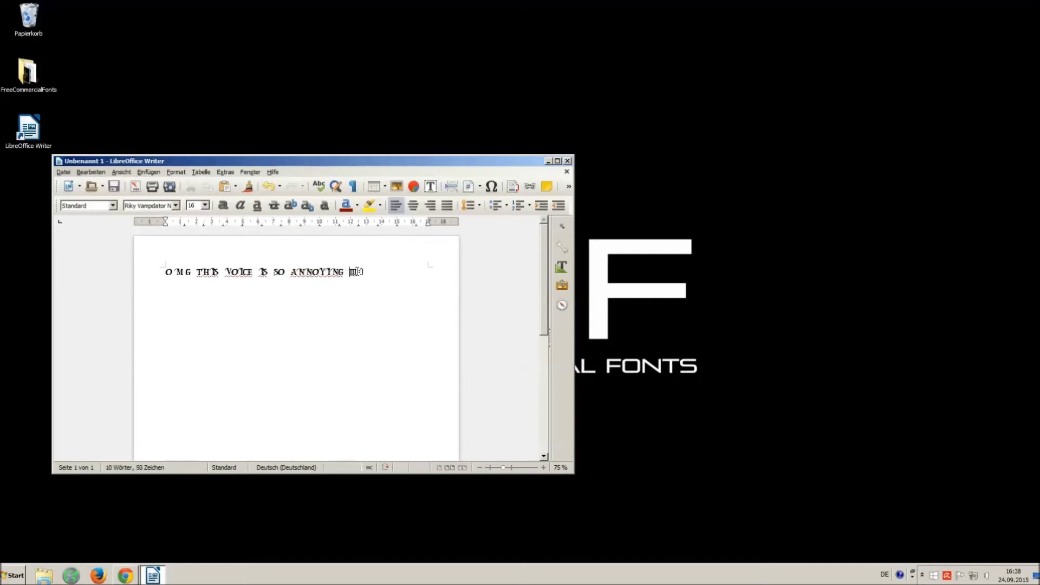
left_click(356, 272)
Close the Writer document without saving (Nicht speichern) and return to the YouTube page.
left_click_drag(390, 274, 158, 249)
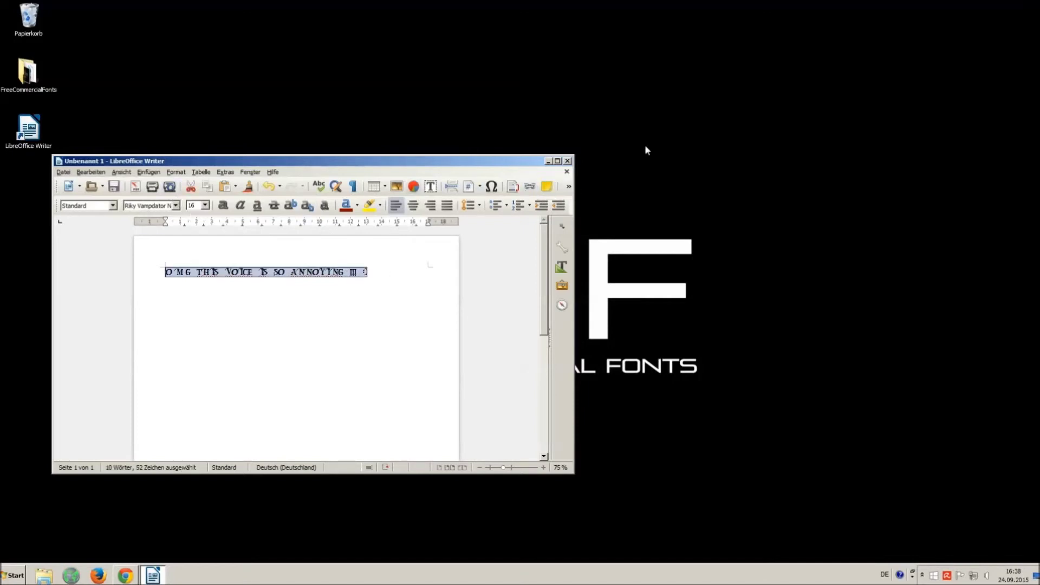
left_click(568, 161)
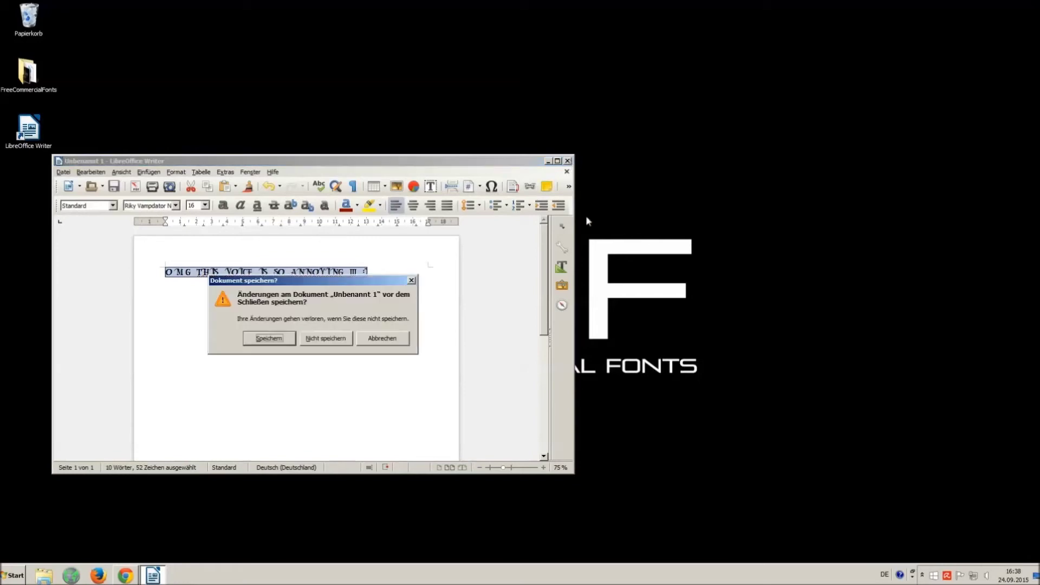
left_click(313, 340)
left_click(128, 580)
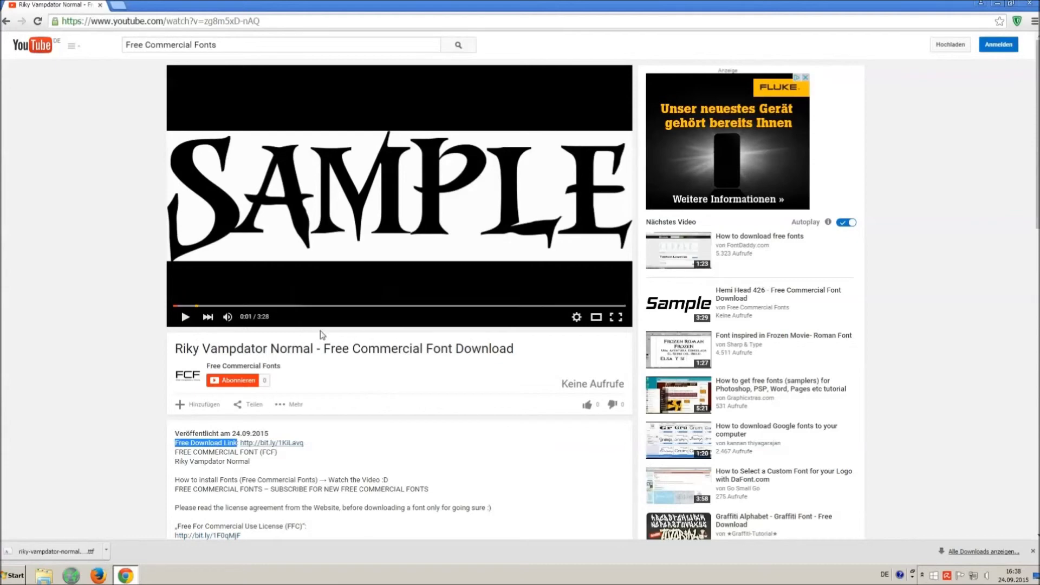
Dismiss the downloads bar, scroll down and select the Disfigure Music credits in the description.
left_click(585, 412)
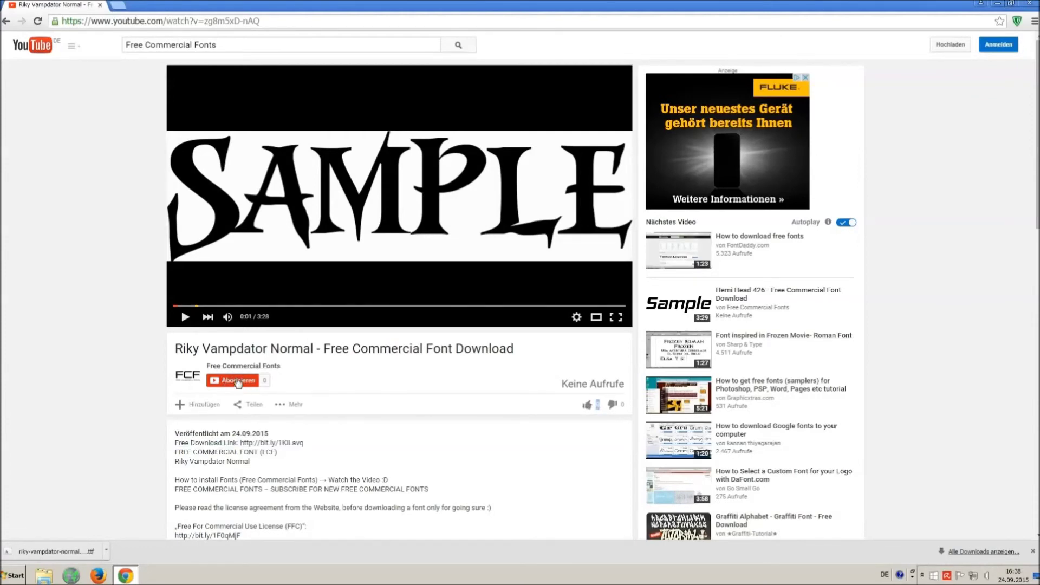
left_click(1033, 551)
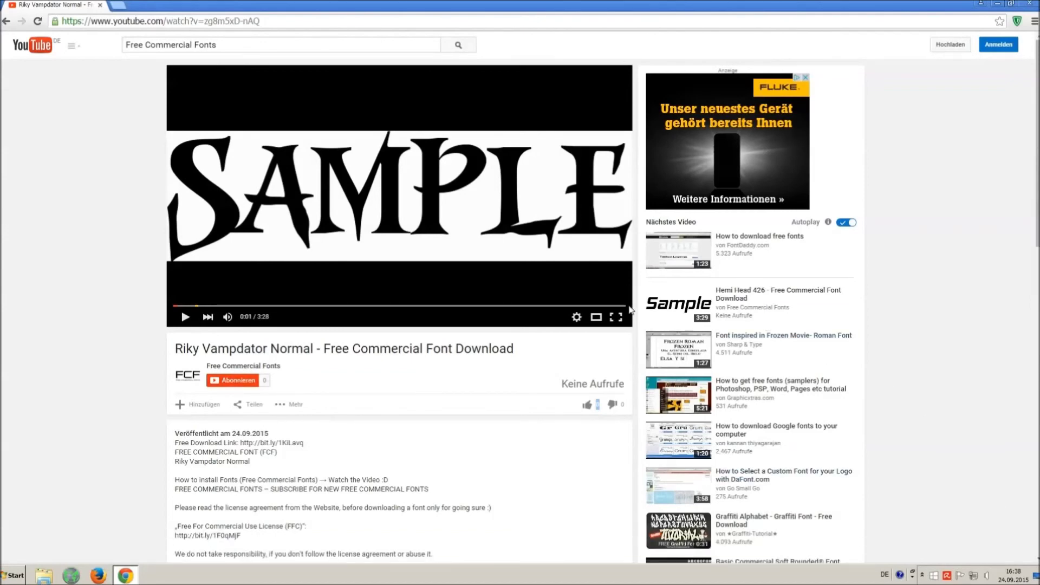
scroll(320, 374, "down", 3)
scroll(321, 362, "down", 1)
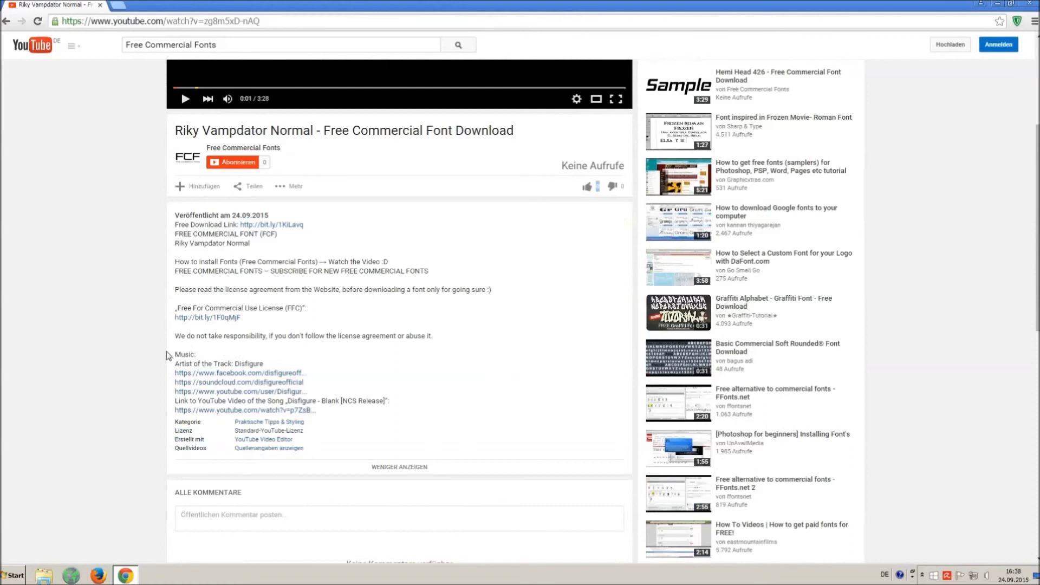
left_click_drag(178, 347, 385, 412)
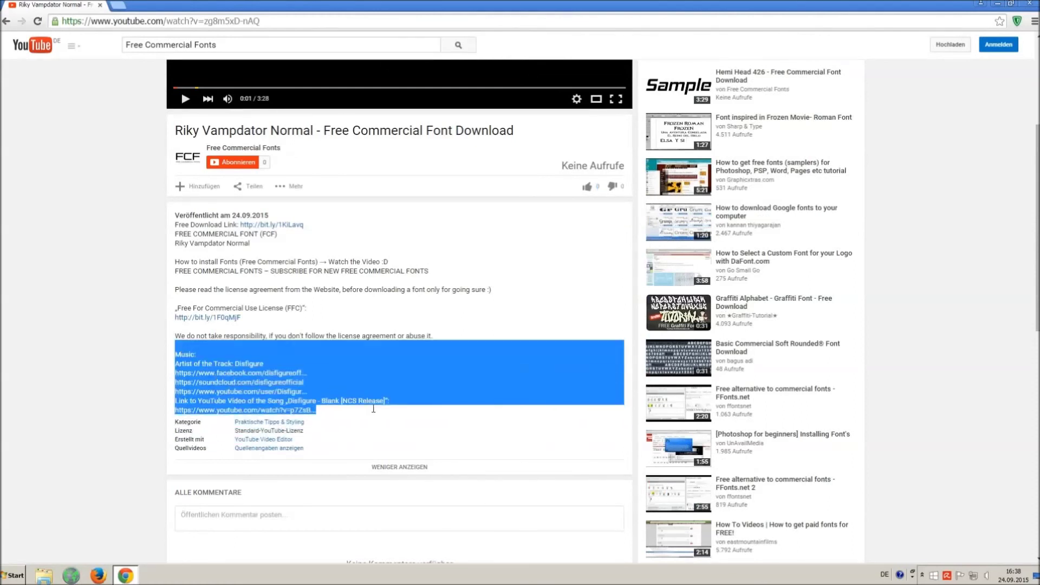